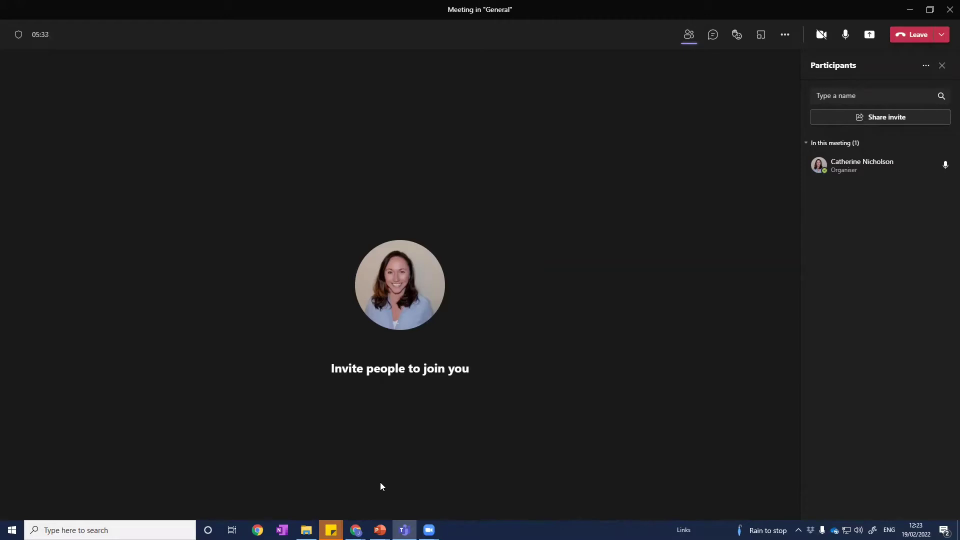
- Open Share content and scroll down to the PowerPoint Live files and Browse options
{"action": "left_click", "coordinate": [869, 36]}
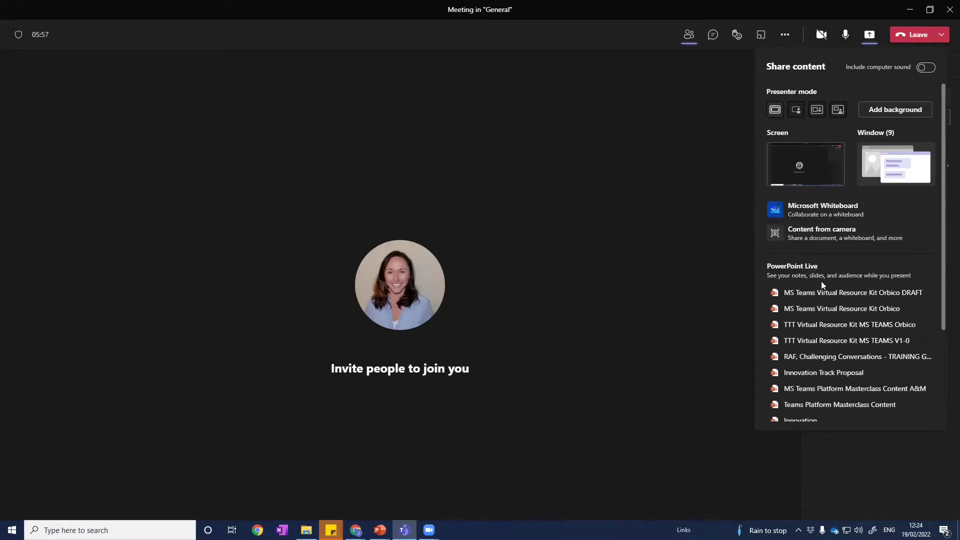
{"action": "scroll", "coordinate": [820, 285], "scroll_direction": "down", "scroll_amount": 2}
{"action": "scroll", "coordinate": [822, 287], "scroll_direction": "down", "scroll_amount": 2}
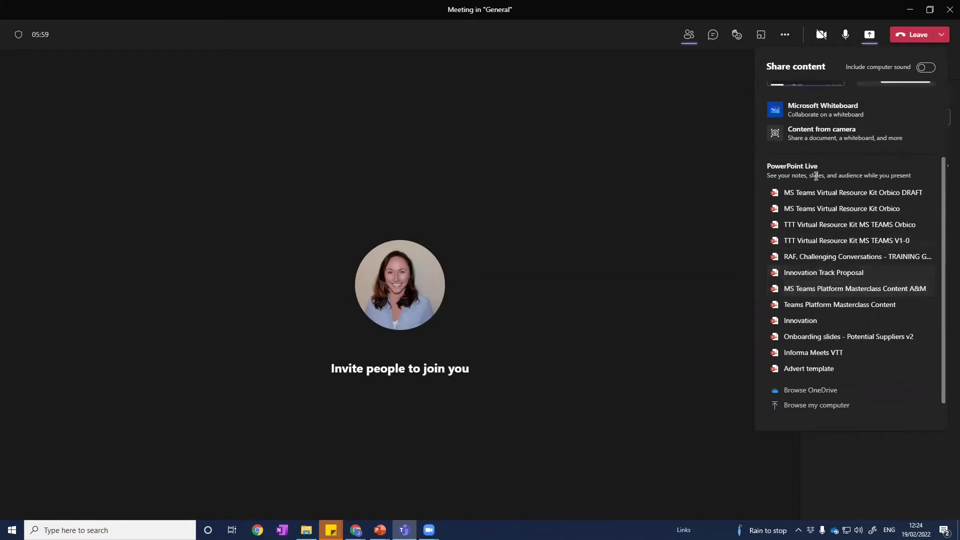
{"action": "scroll", "coordinate": [848, 374], "scroll_direction": "down", "scroll_amount": 1}
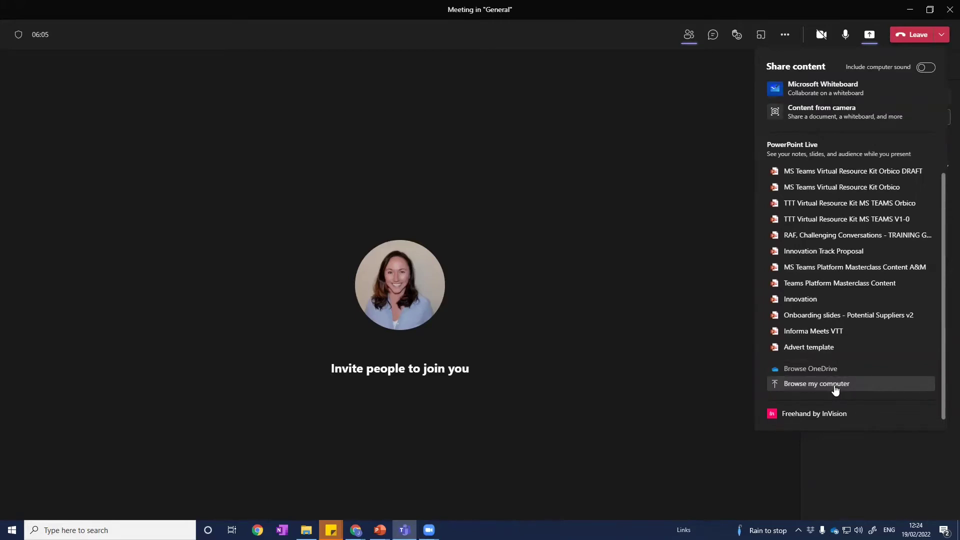
- Present ATTT Blending it Up from ADVANCED TTT > NSF, replacing the previously shared copy
{"action": "left_click", "coordinate": [834, 384]}
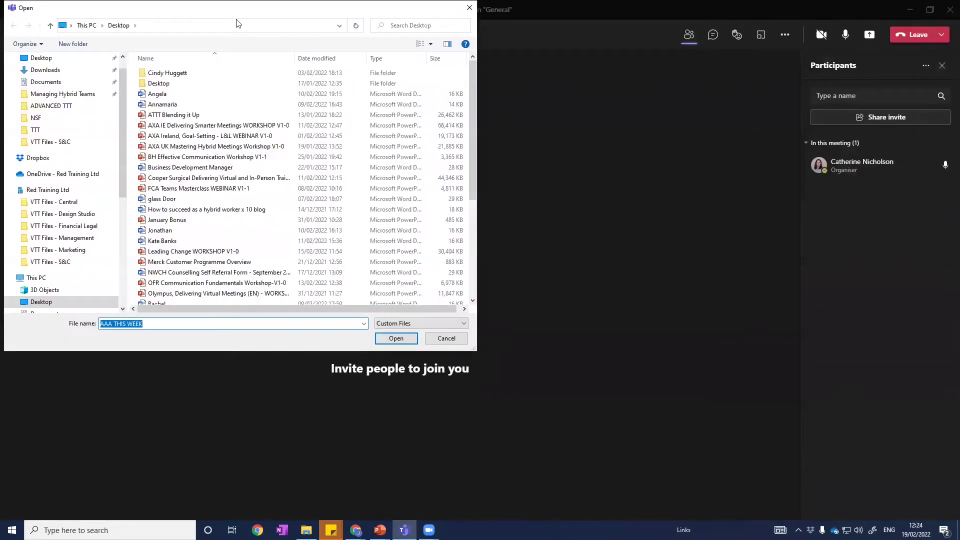
{"action": "left_click", "coordinate": [51, 106]}
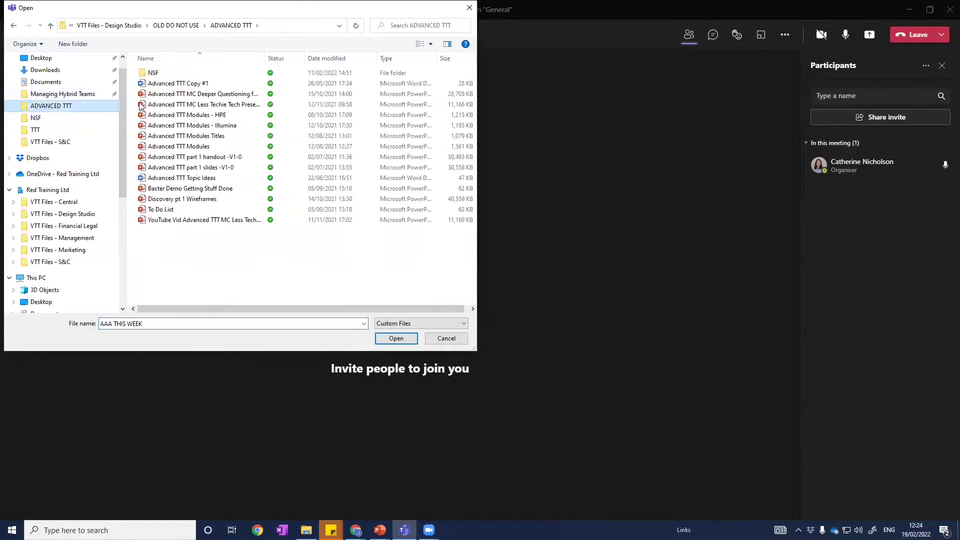
{"action": "double_click", "coordinate": [165, 72]}
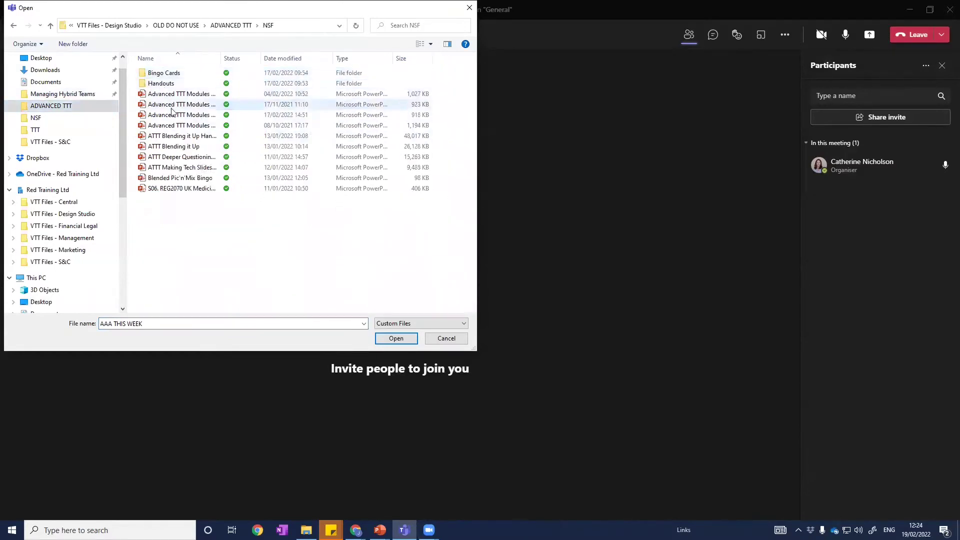
{"action": "left_click", "coordinate": [191, 148]}
{"action": "double_click", "coordinate": [190, 150]}
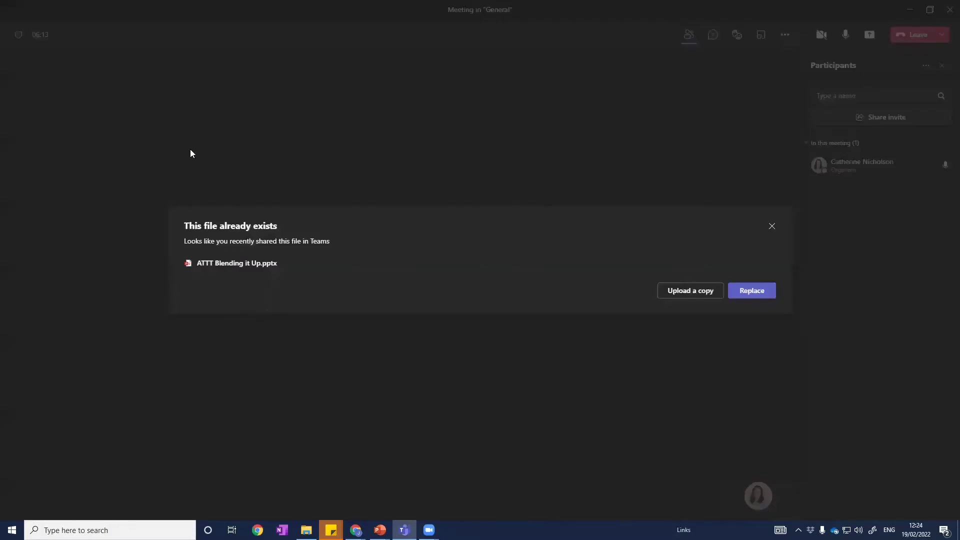
{"action": "left_click", "coordinate": [761, 300]}
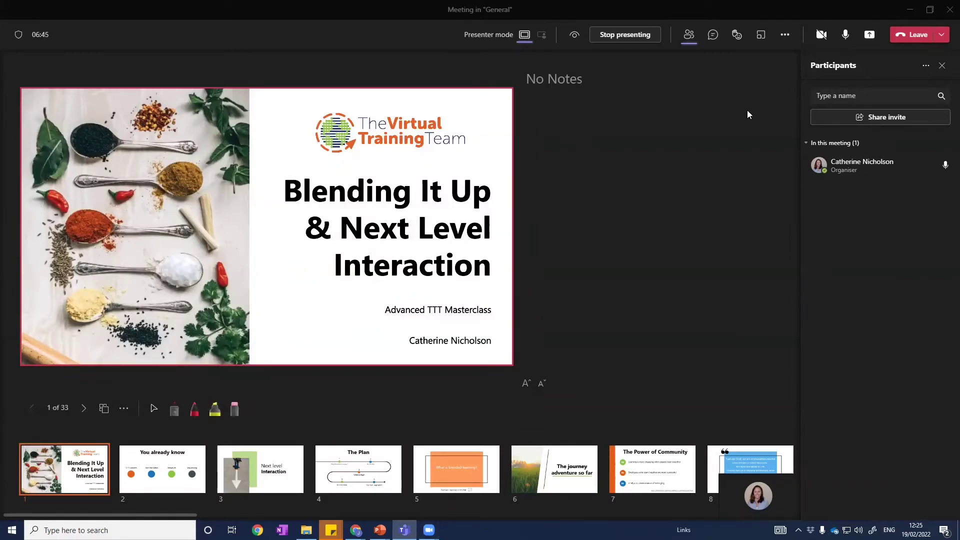
- Try the laser pointer, visit slides 2 and 5, return to slide 1, and turn the camera on
{"action": "left_click", "coordinate": [175, 411]}
{"action": "left_click", "coordinate": [154, 409]}
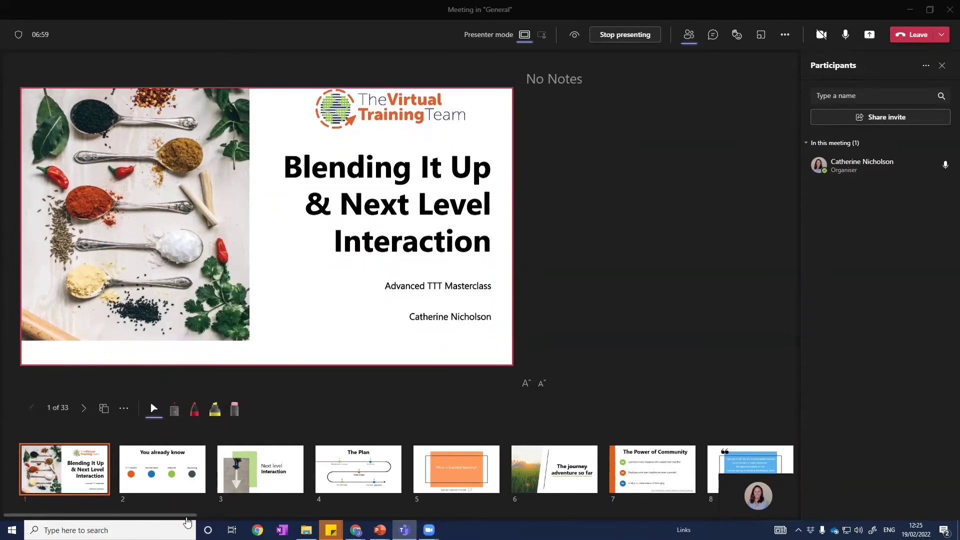
{"action": "key", "text": "Right"}
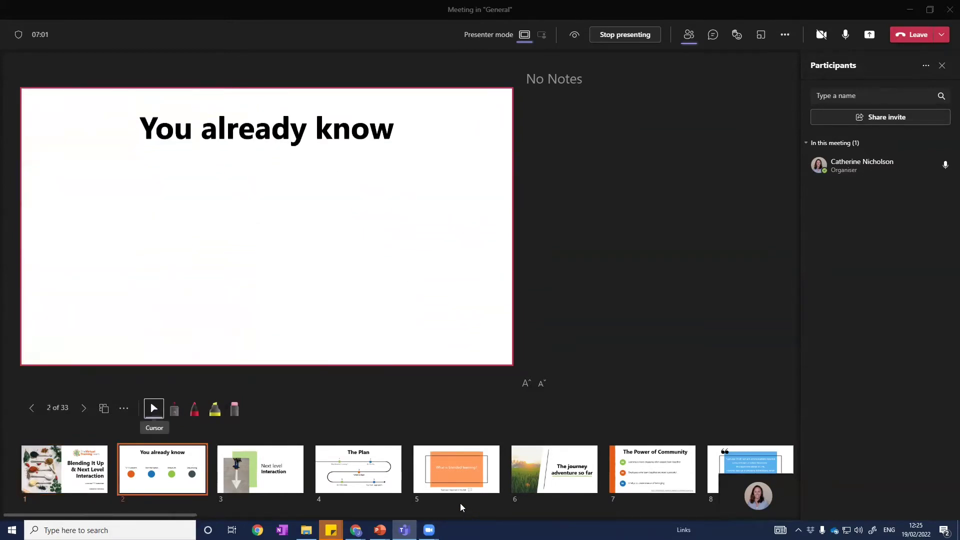
{"action": "left_click", "coordinate": [463, 485]}
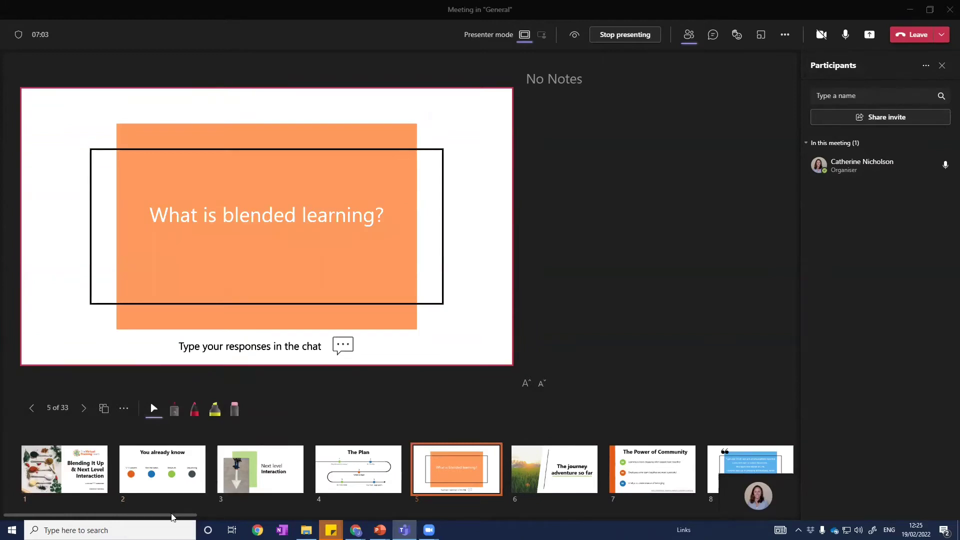
{"action": "left_click", "coordinate": [81, 477]}
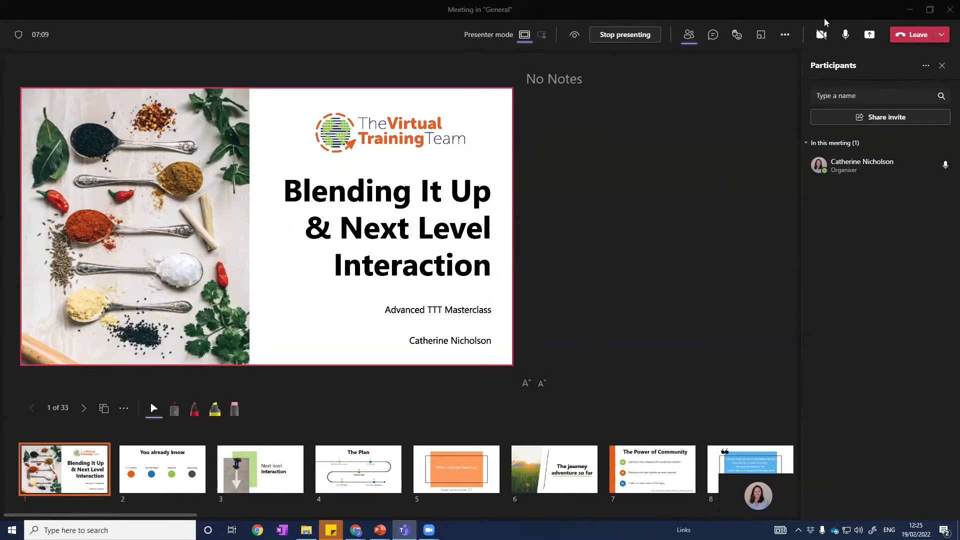
{"action": "left_click", "coordinate": [821, 36]}
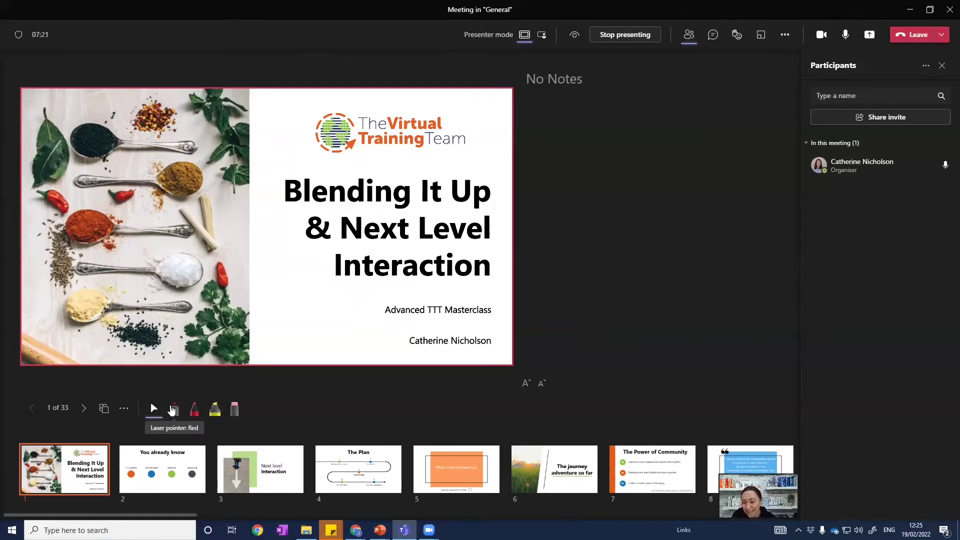
- Circle the slide title with the laser pointer, check the chat, then switch to Standout mode
{"action": "left_click", "coordinate": [172, 410]}
{"action": "mouse_move", "coordinate": [248, 145]}
{"action": "left_mouse_down"}
{"action": "mouse_move", "coordinate": [405, 285]}
{"action": "mouse_move", "coordinate": [235, 152]}
{"action": "left_mouse_up"}
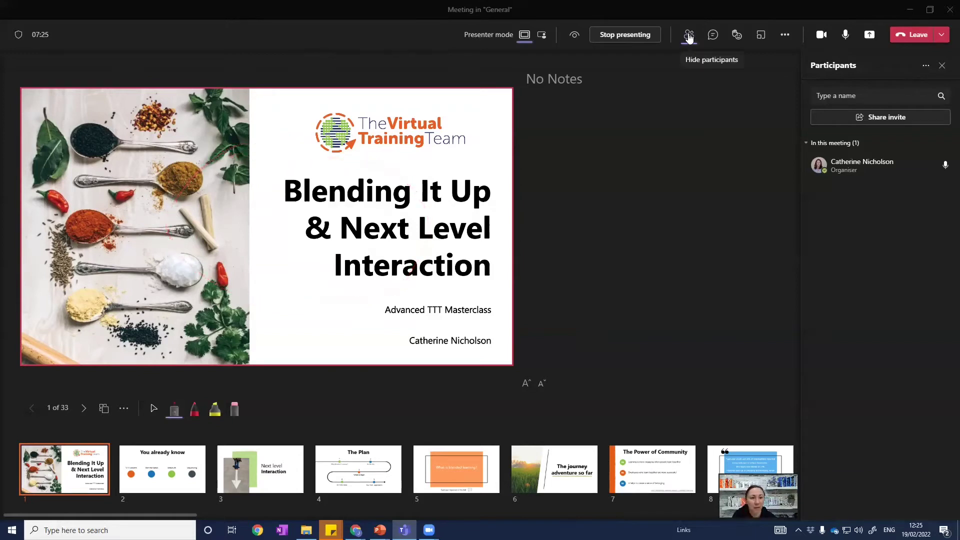
{"action": "left_click", "coordinate": [714, 34]}
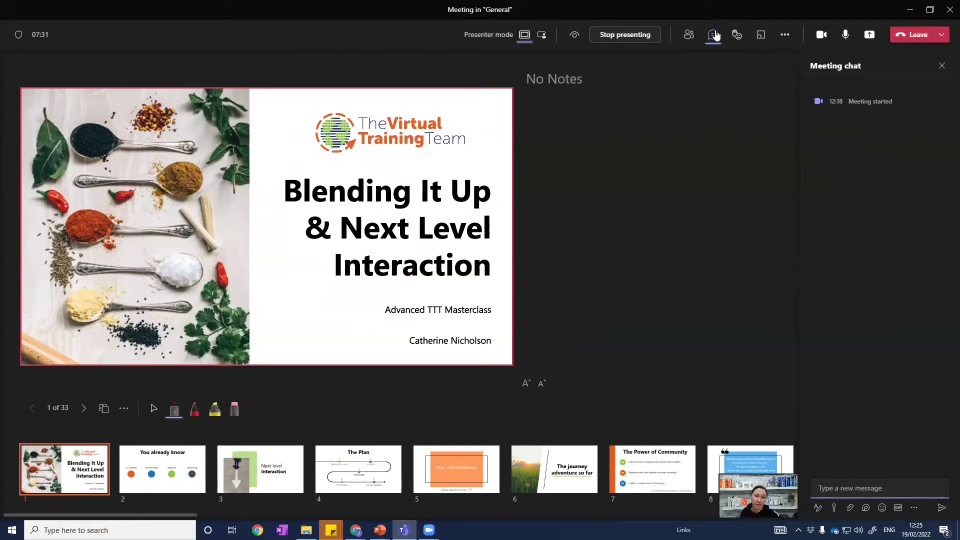
{"action": "left_click", "coordinate": [542, 37]}
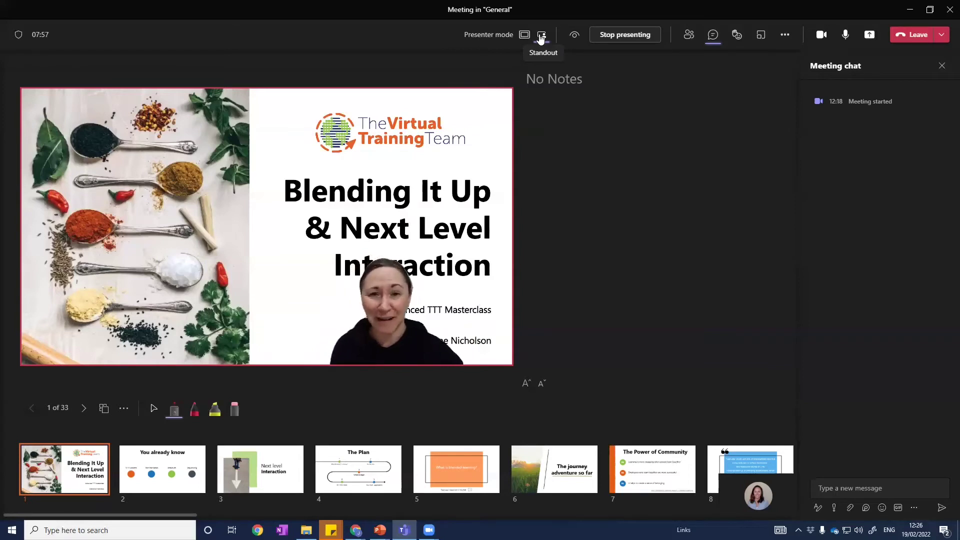
- Switch to Content only mode and mark the title slide's heading
{"action": "left_click", "coordinate": [524, 36]}
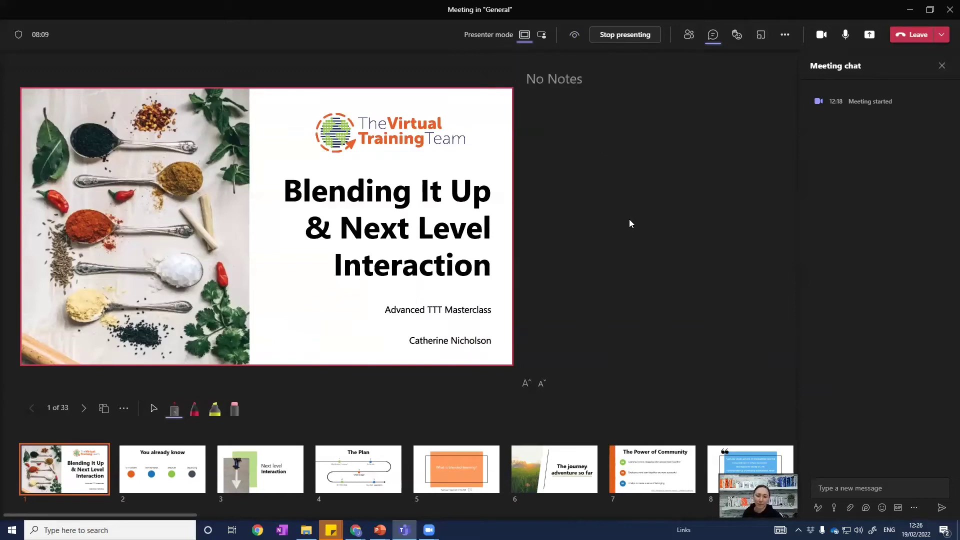
{"action": "left_click_drag", "start_coordinate": [403, 162], "coordinate": [454, 170]}
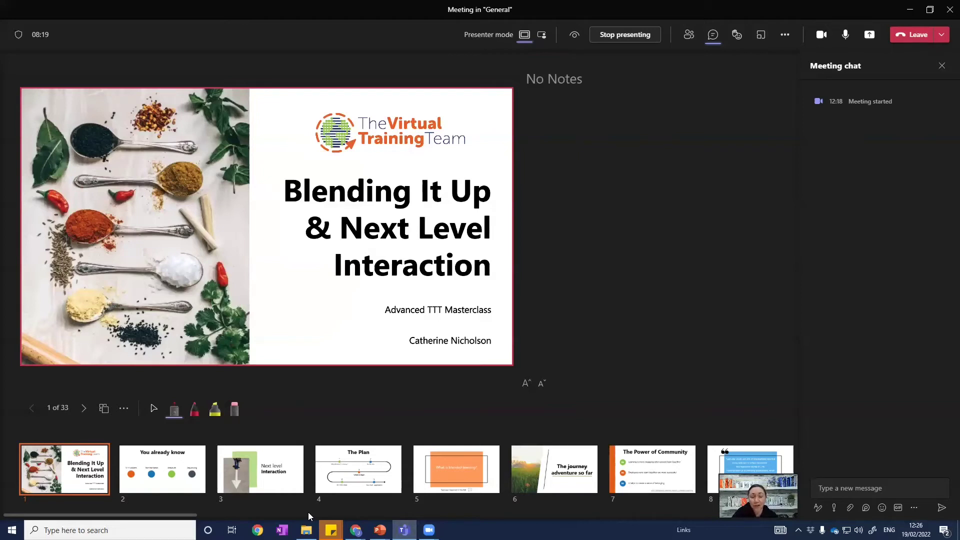
- Turn off private viewing so attendees cannot browse the slides independently
{"action": "left_click", "coordinate": [575, 36]}
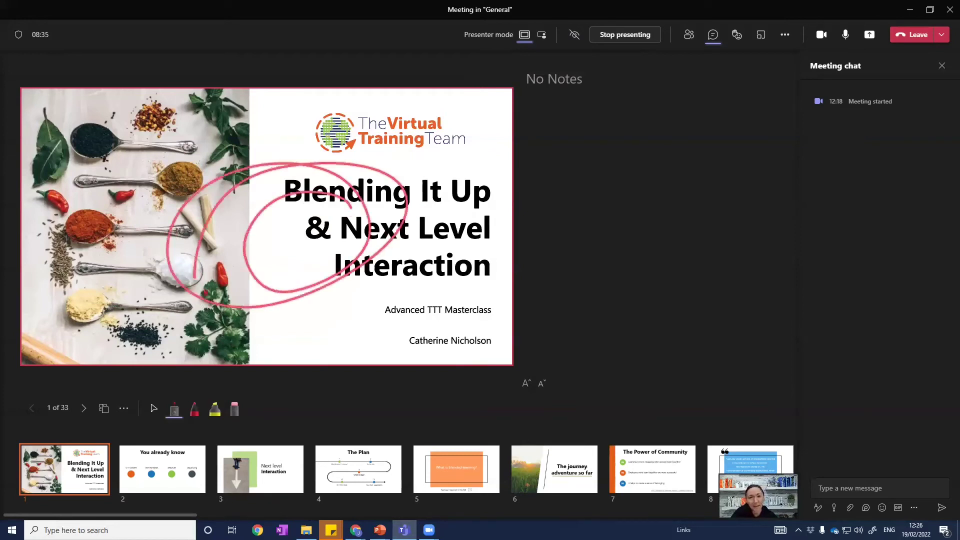
{"action": "left_click", "coordinate": [195, 414]}
{"action": "mouse_move", "coordinate": [275, 269]}
{"action": "left_mouse_down"}
{"action": "mouse_move", "coordinate": [268, 177]}
{"action": "mouse_move", "coordinate": [473, 161]}
{"action": "mouse_move", "coordinate": [489, 285]}
{"action": "mouse_move", "coordinate": [268, 280]}
{"action": "left_mouse_up"}
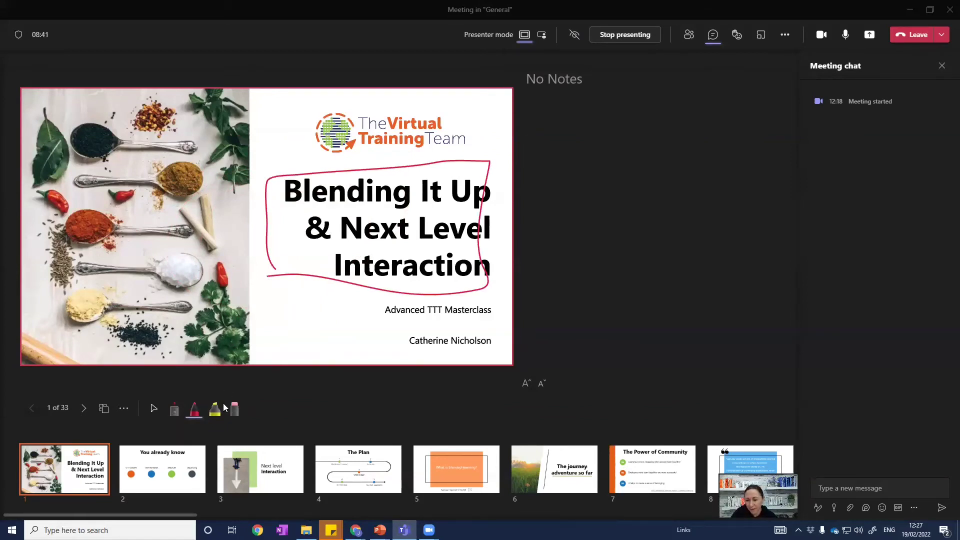
{"action": "left_click", "coordinate": [215, 409]}
{"action": "mouse_move", "coordinate": [384, 310]}
{"action": "left_mouse_down"}
{"action": "mouse_move", "coordinate": [483, 314]}
{"action": "mouse_move", "coordinate": [398, 322]}
{"action": "left_mouse_up"}
{"action": "left_click", "coordinate": [235, 412]}
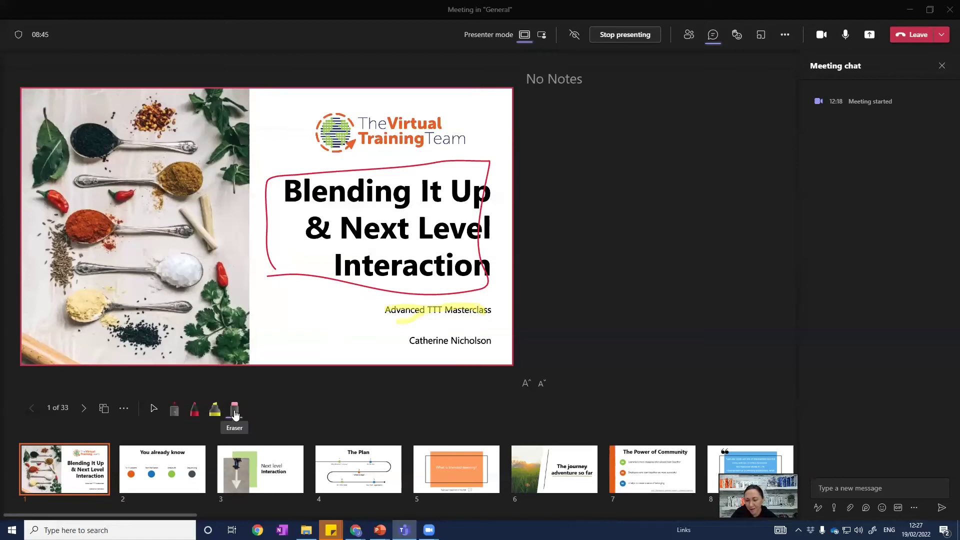
{"action": "left_click", "coordinate": [235, 412]}
{"action": "left_click", "coordinate": [256, 388]}
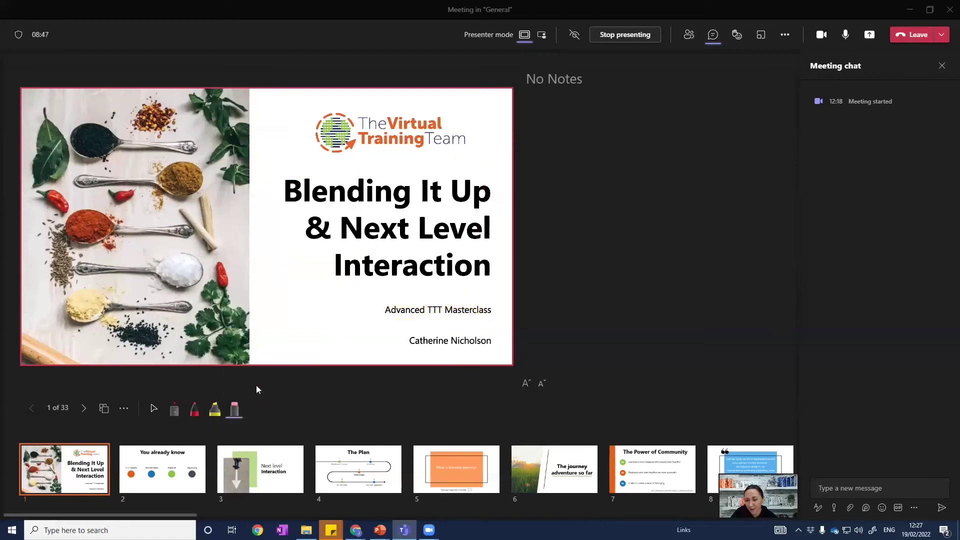
- Translate the slides into Deutsch (German)
{"action": "left_click", "coordinate": [124, 410]}
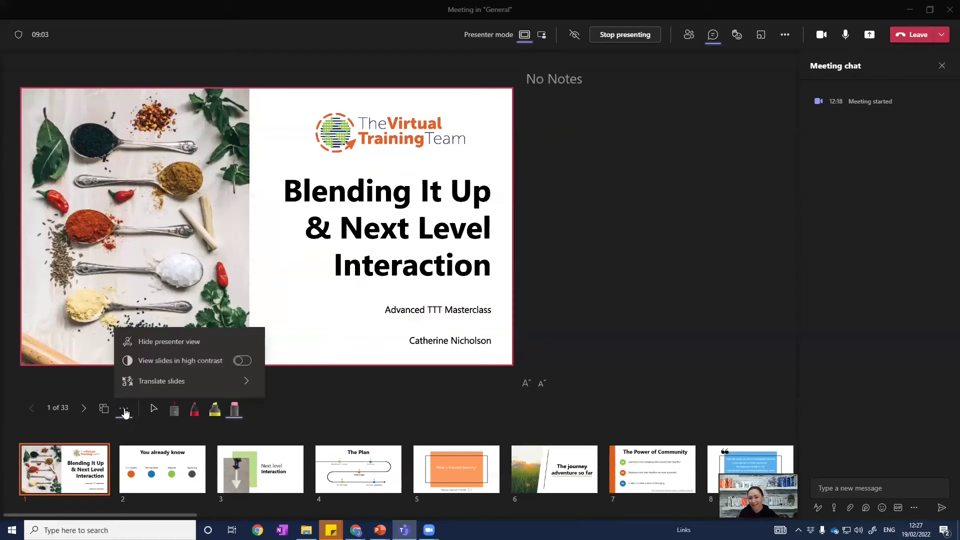
{"action": "mouse_move", "coordinate": [160, 383]}
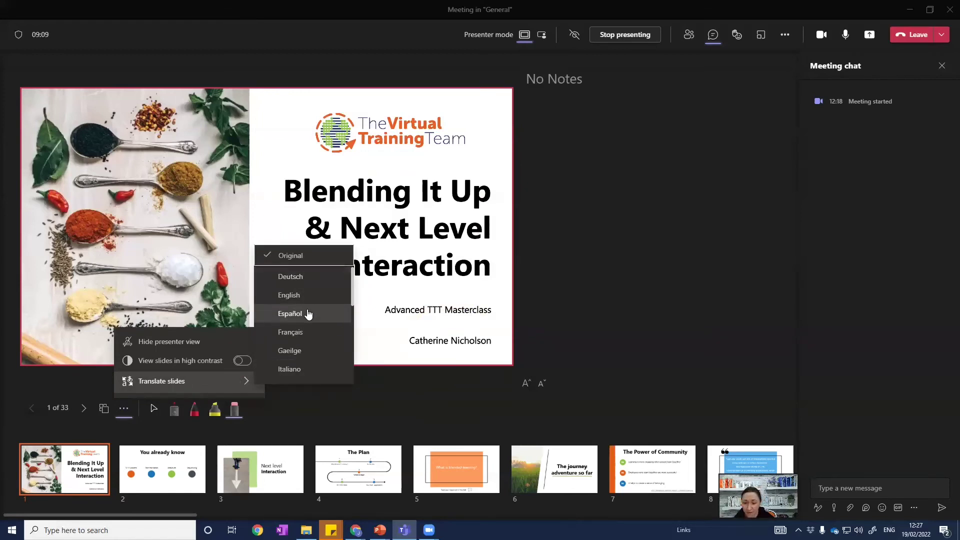
{"action": "scroll", "coordinate": [307, 313], "scroll_direction": "down", "scroll_amount": 6}
{"action": "scroll", "coordinate": [309, 314], "scroll_direction": "up", "scroll_amount": 6}
{"action": "left_click", "coordinate": [310, 277]}
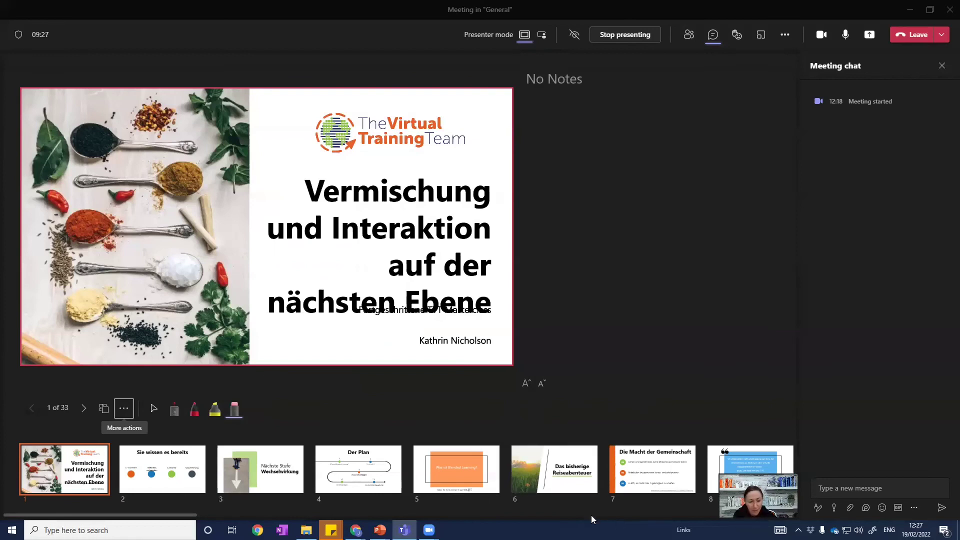
- Jump to slide 7, reveal its next statistic, and restore the original English
{"action": "left_click", "coordinate": [641, 482]}
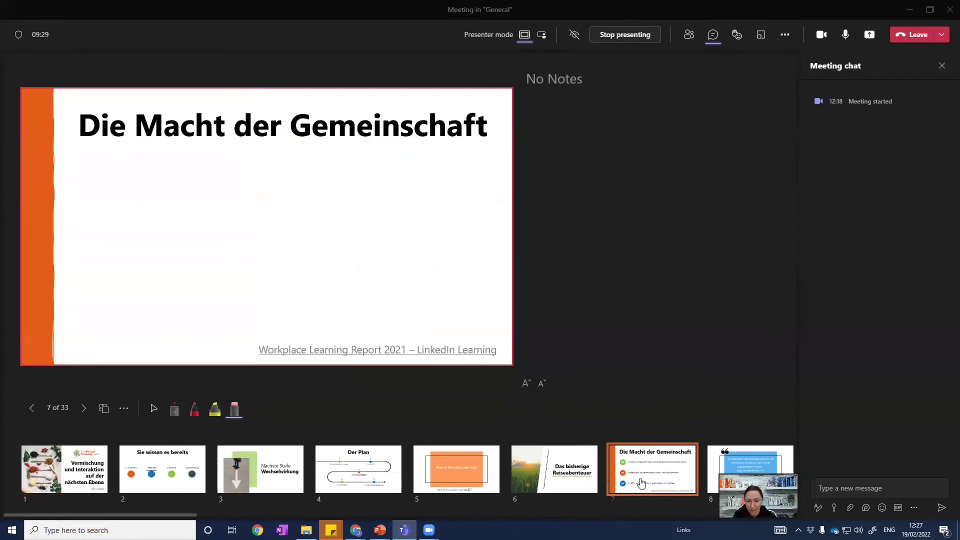
{"action": "left_click", "coordinate": [83, 409]}
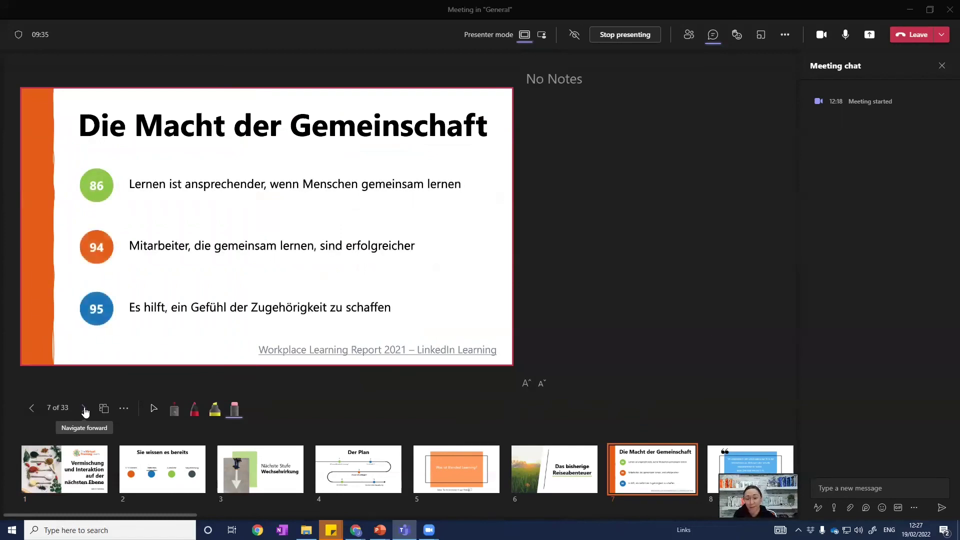
{"action": "left_click", "coordinate": [124, 411]}
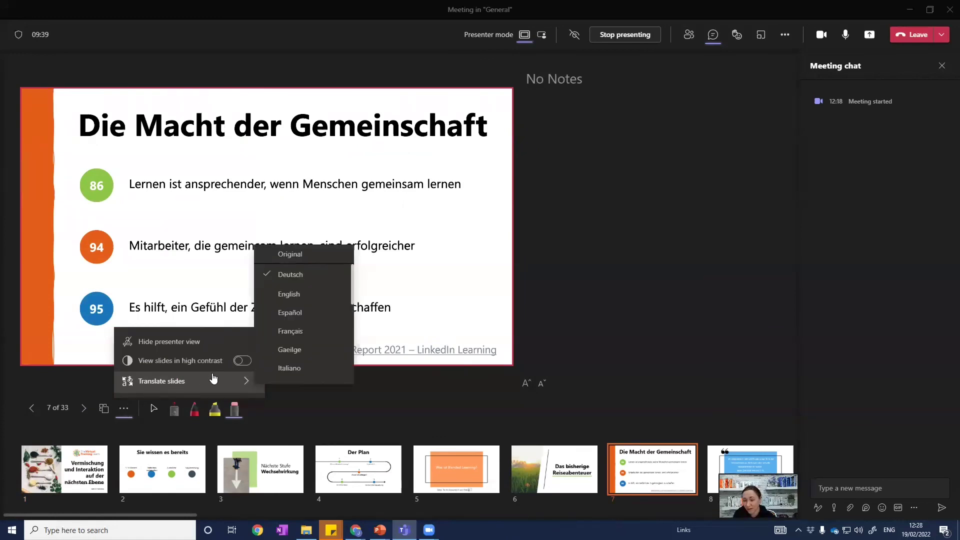
{"action": "left_click", "coordinate": [312, 259]}
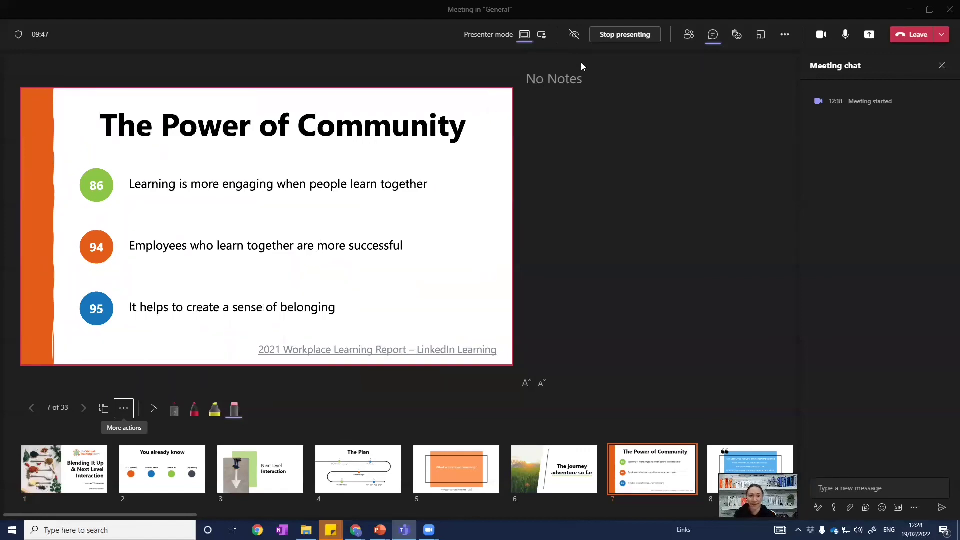
- Stop presenting for everyone, then bring up the open Zoom windows
{"action": "left_click", "coordinate": [617, 34]}
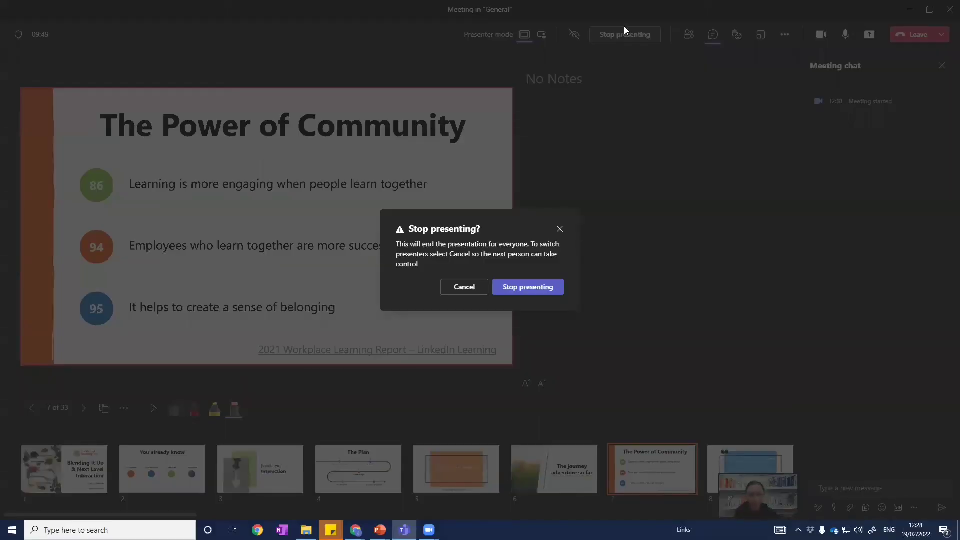
{"action": "left_click", "coordinate": [531, 286]}
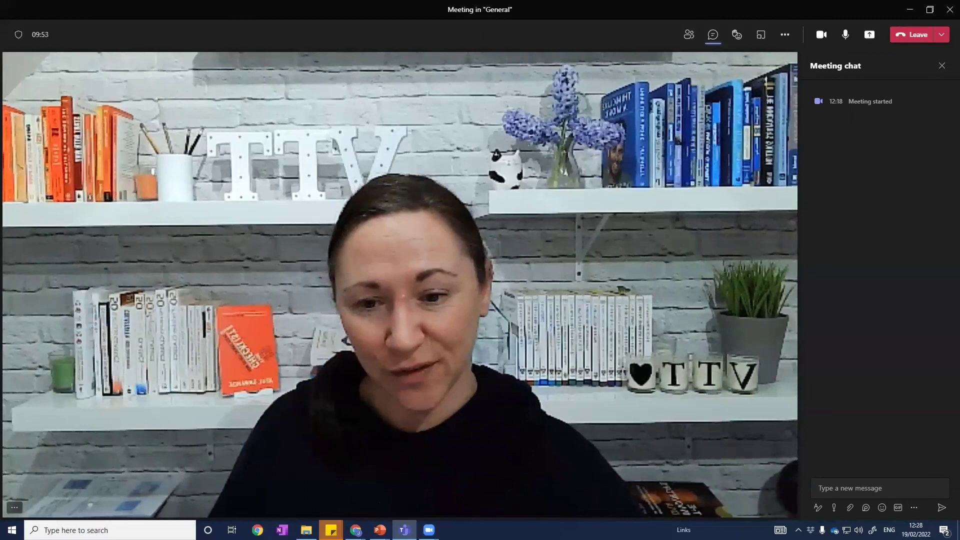
{"action": "left_click", "coordinate": [429, 530]}
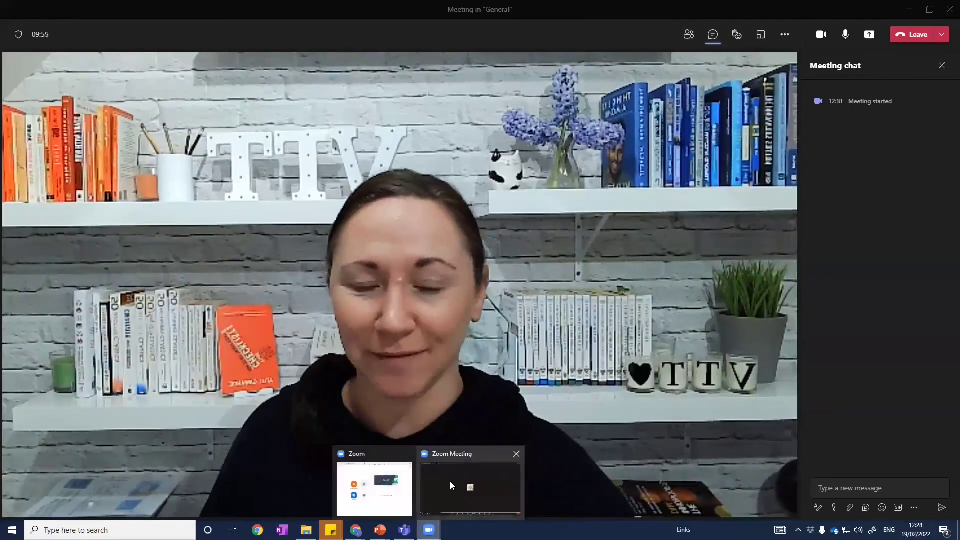